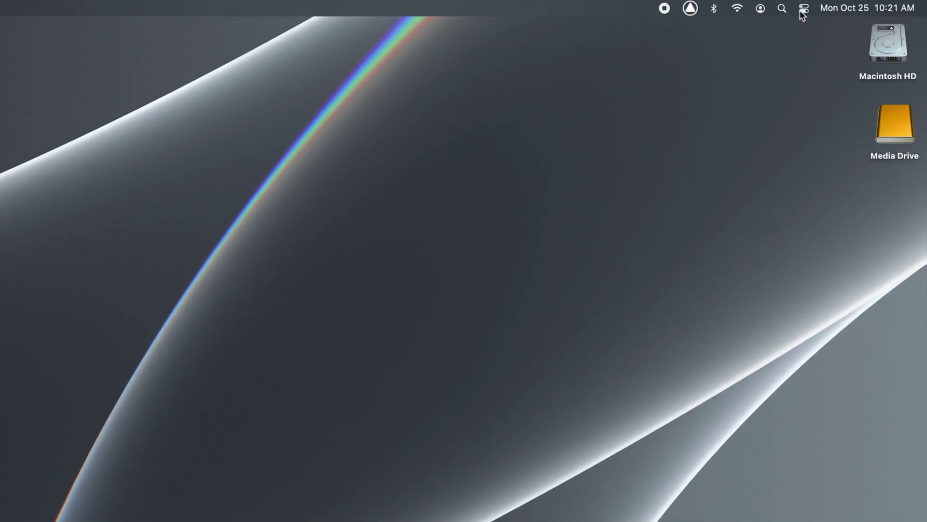
# - Turn on Do Not Disturb until this evening from Control Center, then switch it back off
pyautogui.click(803, 8)
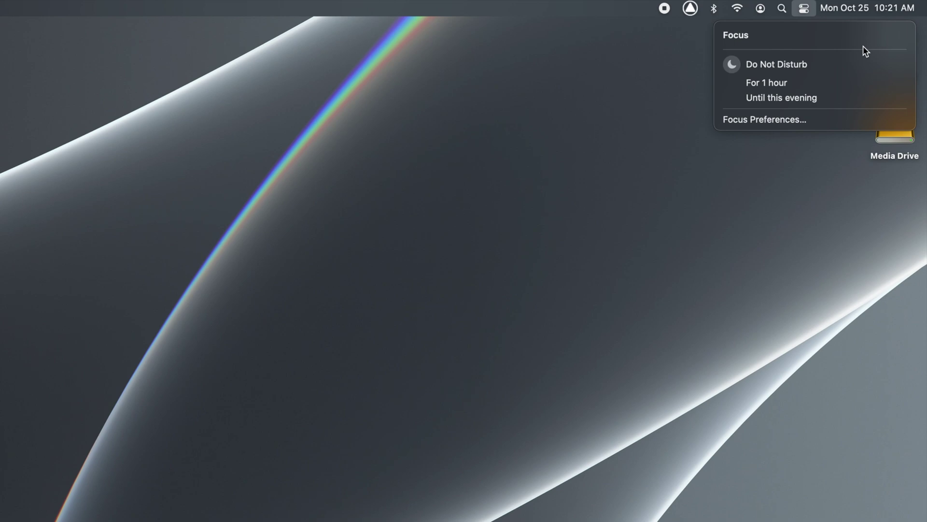
pyautogui.click(734, 65)
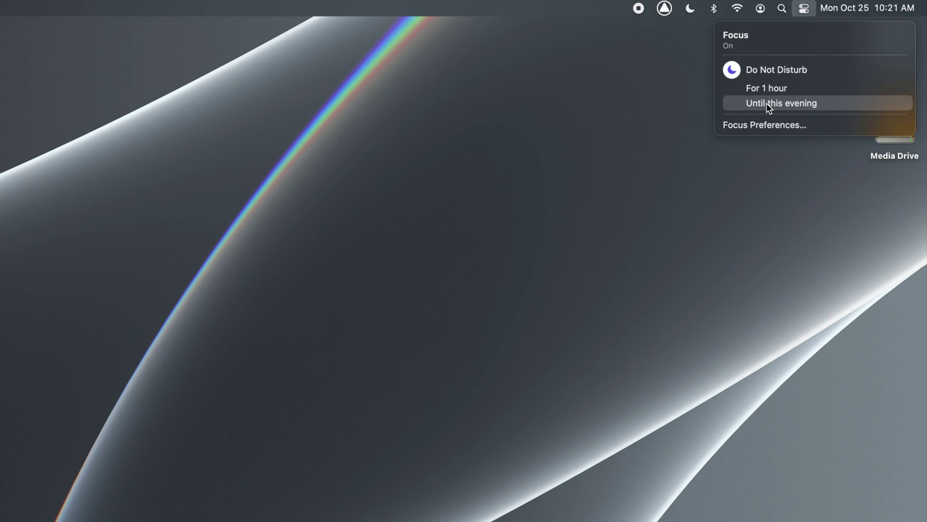
pyautogui.click(766, 103)
pyautogui.click(732, 70)
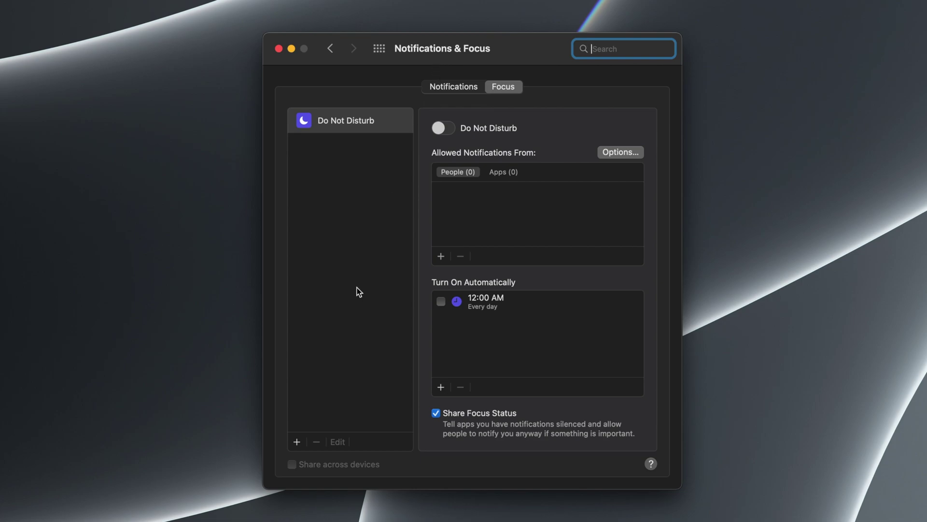
# - Add a custom Focus called 'Video Editing', coloured green with a monitor icon
pyautogui.click(298, 442)
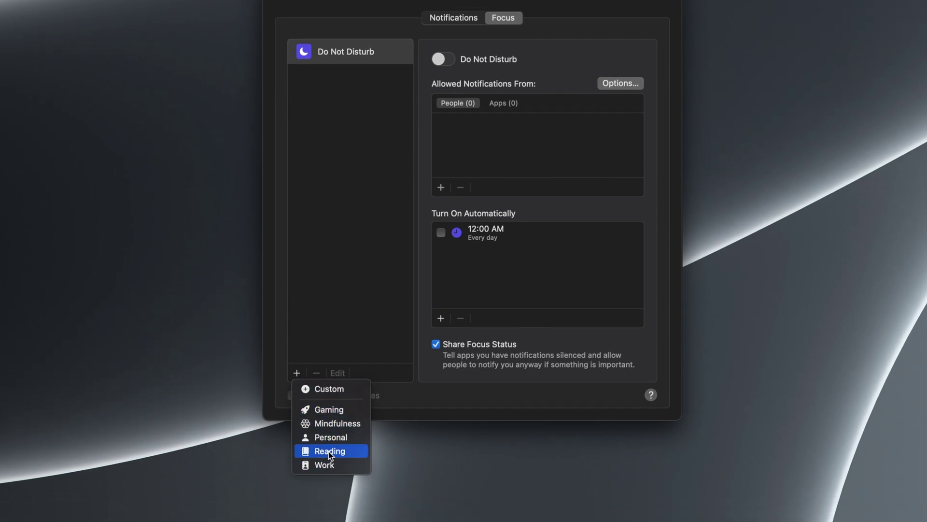
pyautogui.click(326, 390)
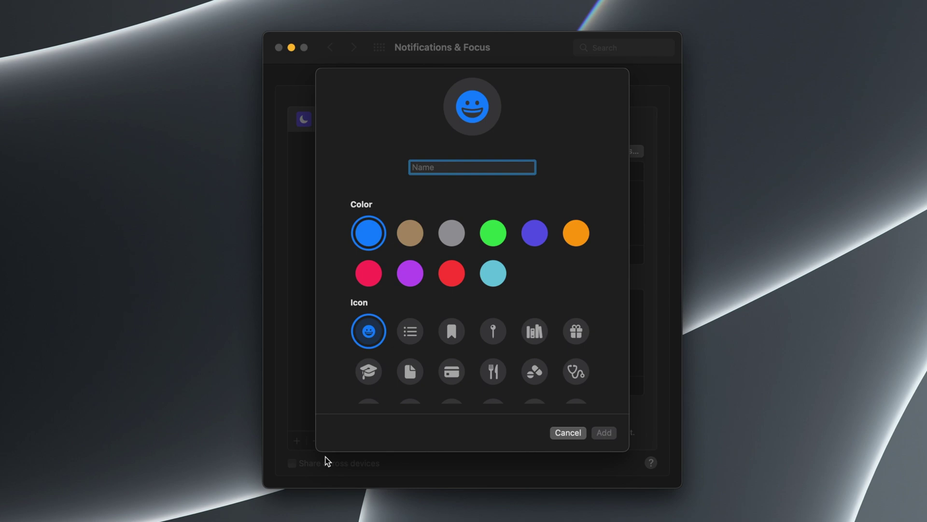
pyautogui.write('Video Editing')
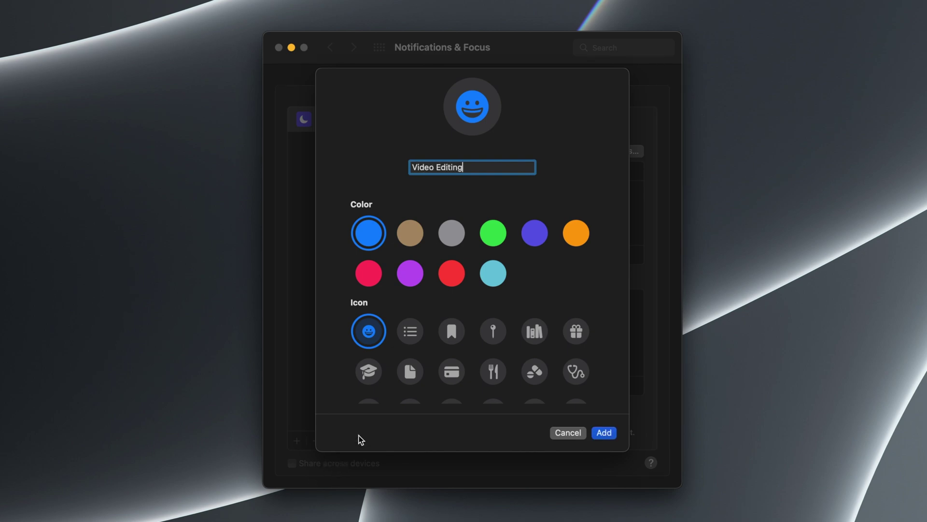
pyautogui.click(492, 234)
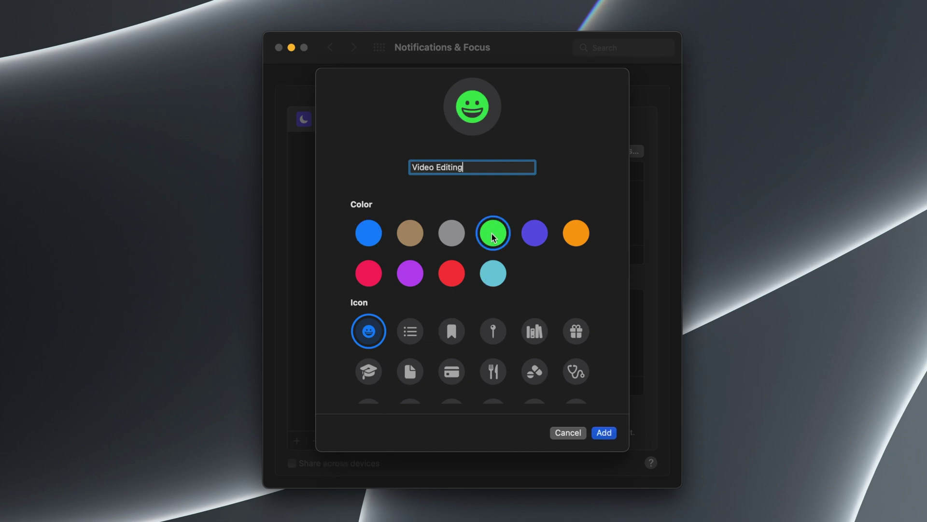
pyautogui.scroll(-4, 489, 341)
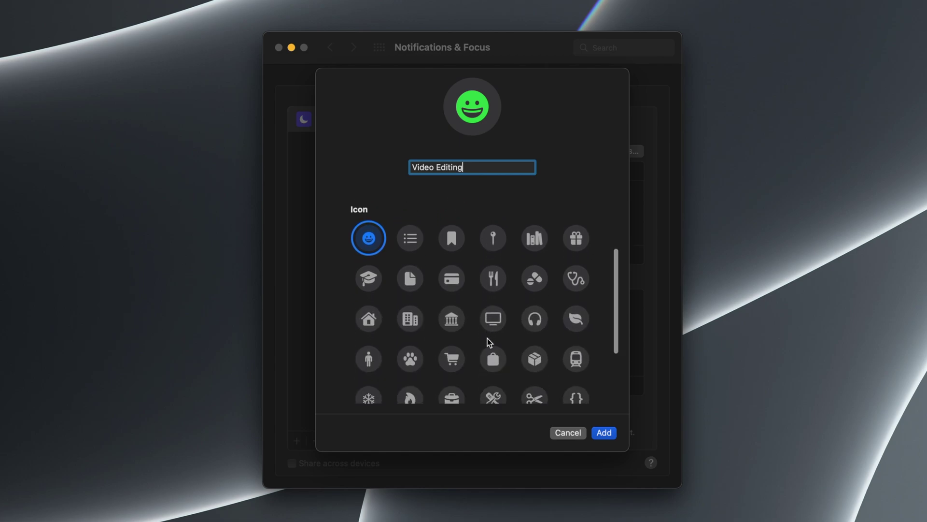
pyautogui.click(494, 320)
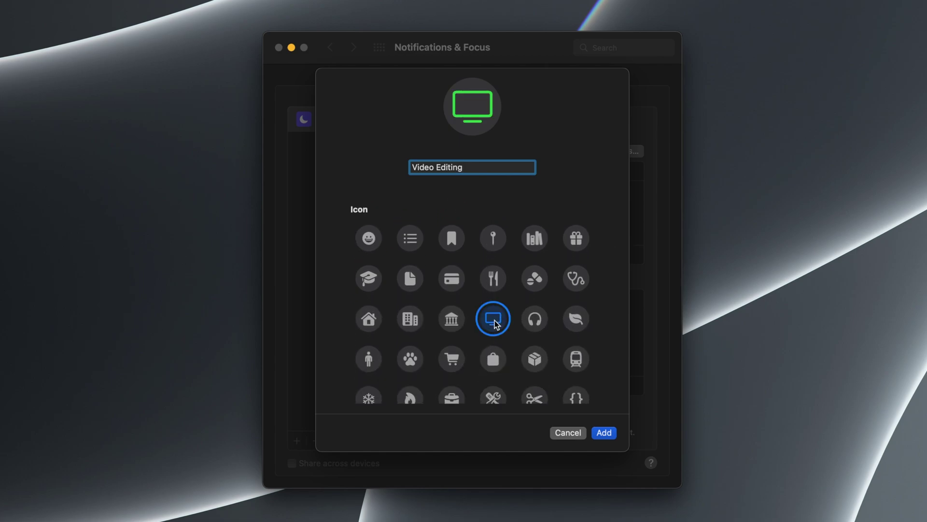
pyautogui.click(604, 432)
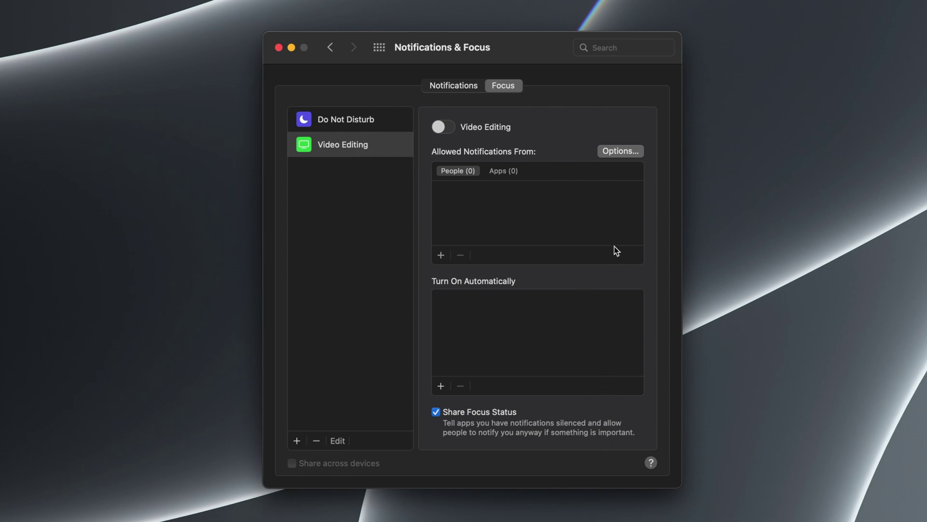
# - Untick Allow calls from Favorites in the Video Editing options, keeping repeated calls allowed
pyautogui.click(620, 151)
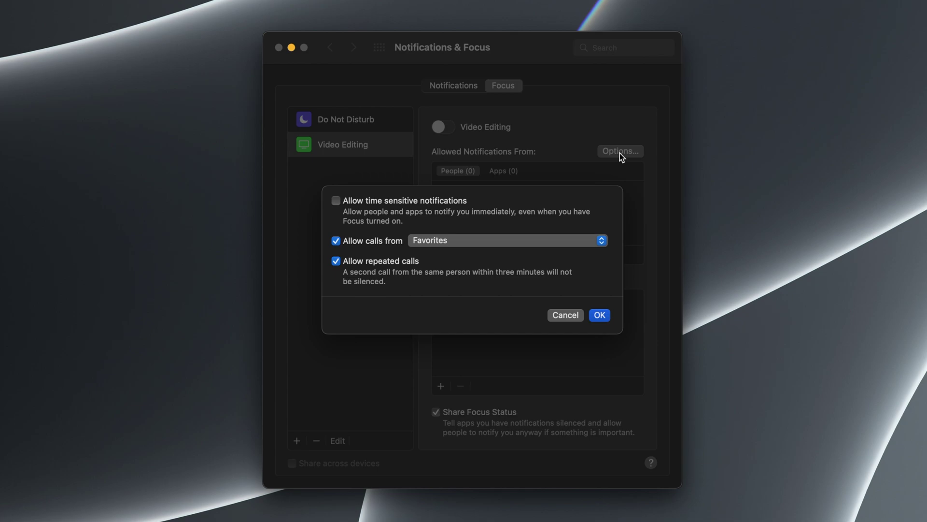
pyautogui.click(337, 242)
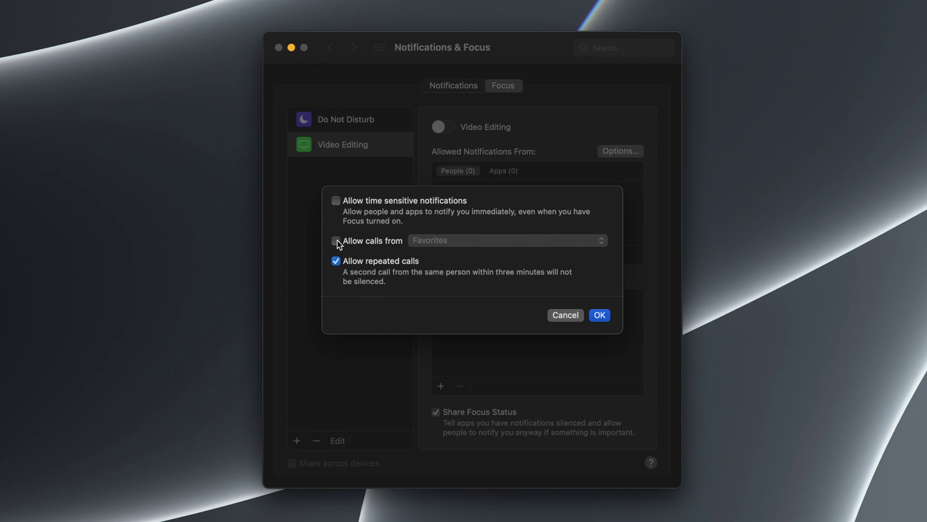
pyautogui.click(598, 316)
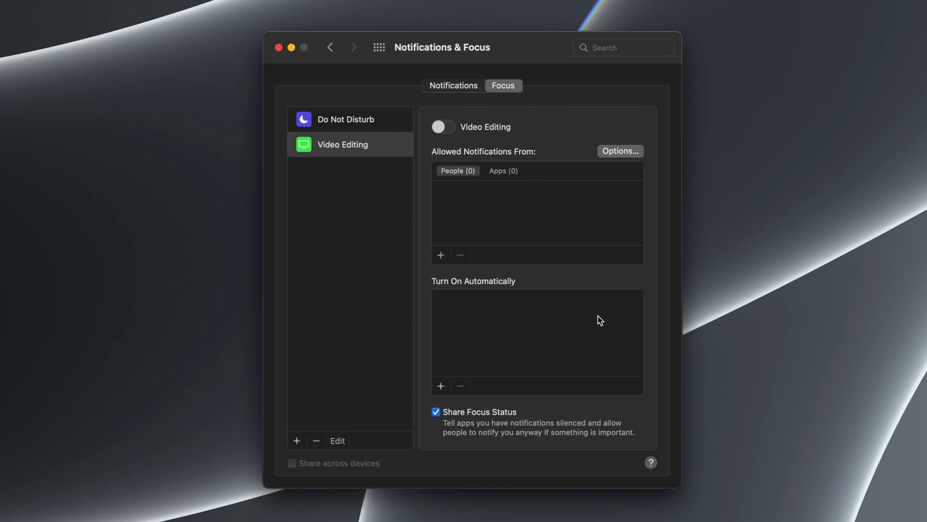
# - Add three contacts from the picker to Video Editing's allowed People list
pyautogui.click(440, 255)
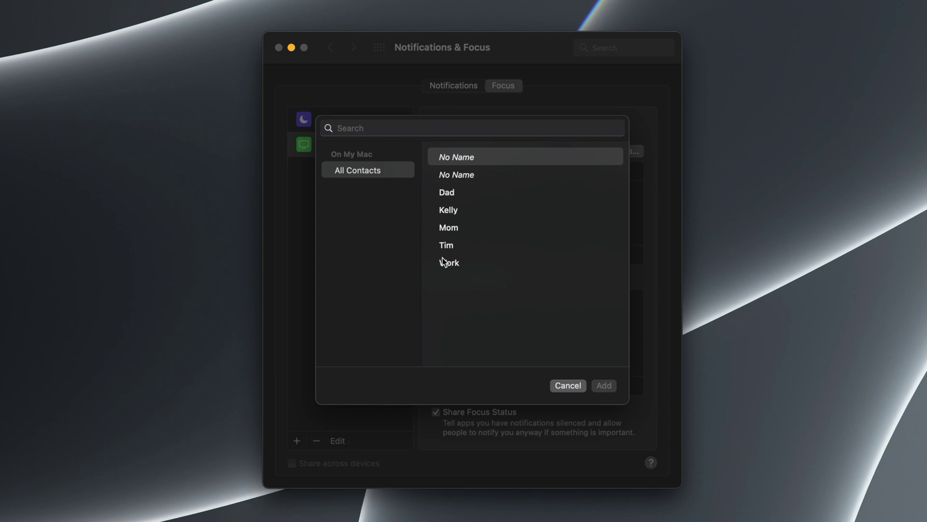
pyautogui.click(448, 194)
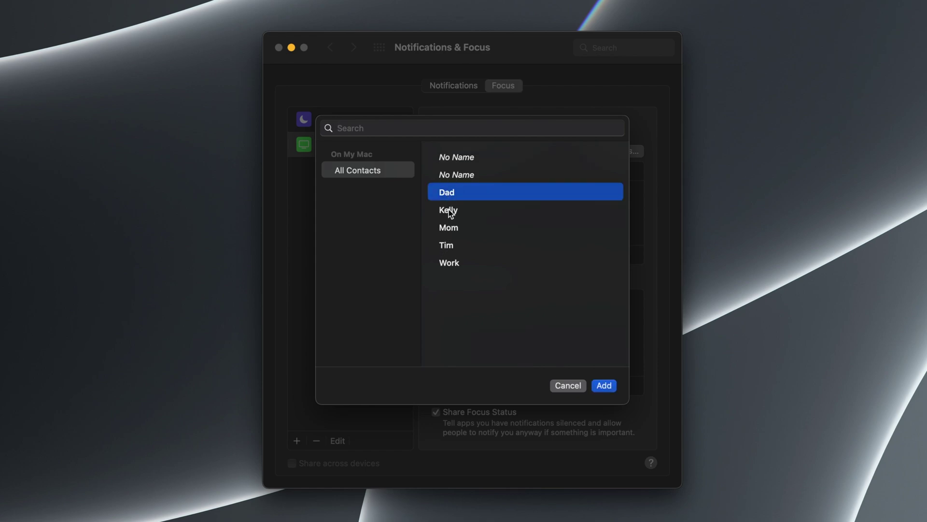
pyautogui.keyDown('super'); pyautogui.click(448, 210); pyautogui.keyUp('super')
pyautogui.keyDown('super'); pyautogui.click(448, 228); pyautogui.keyUp('super')
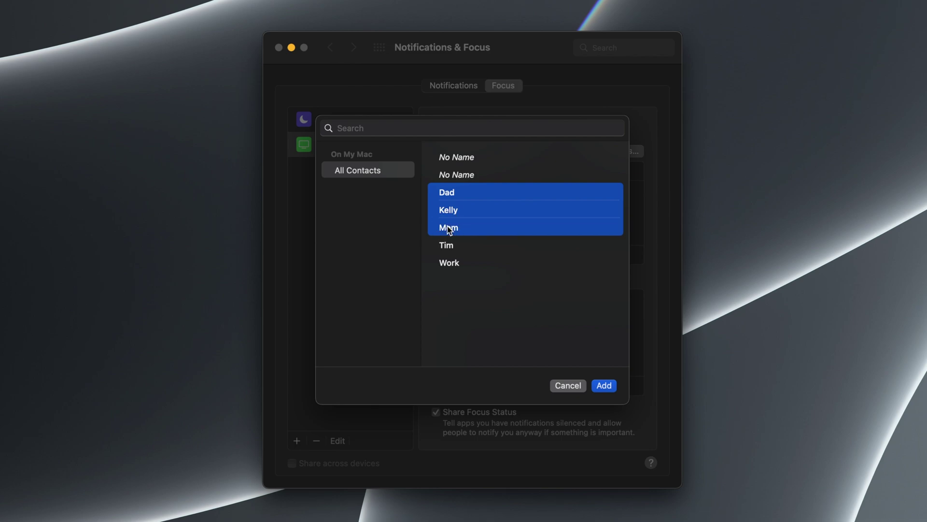
pyautogui.click(602, 386)
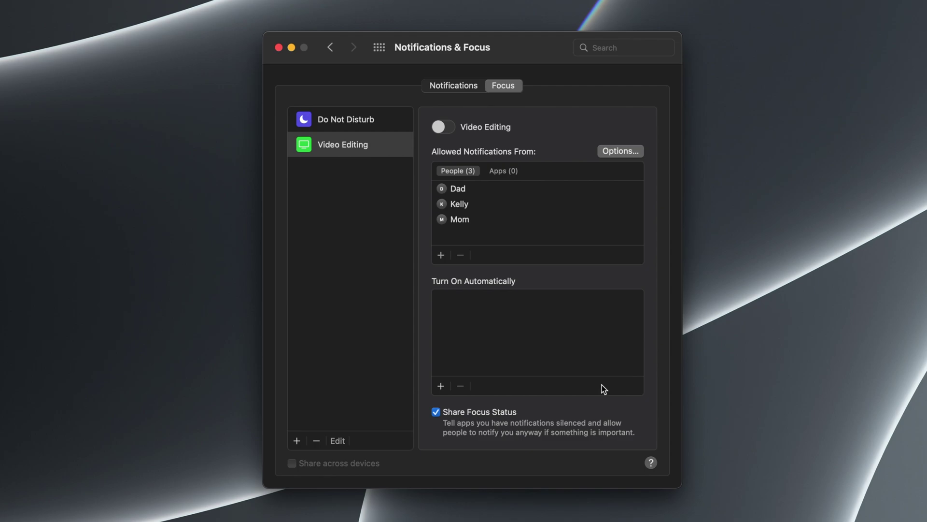
# - Schedule Video Editing for Sunday, Friday and Saturday, 11:00 AM to 3:00 PM, excluding Monday–Thursday
pyautogui.click(441, 386)
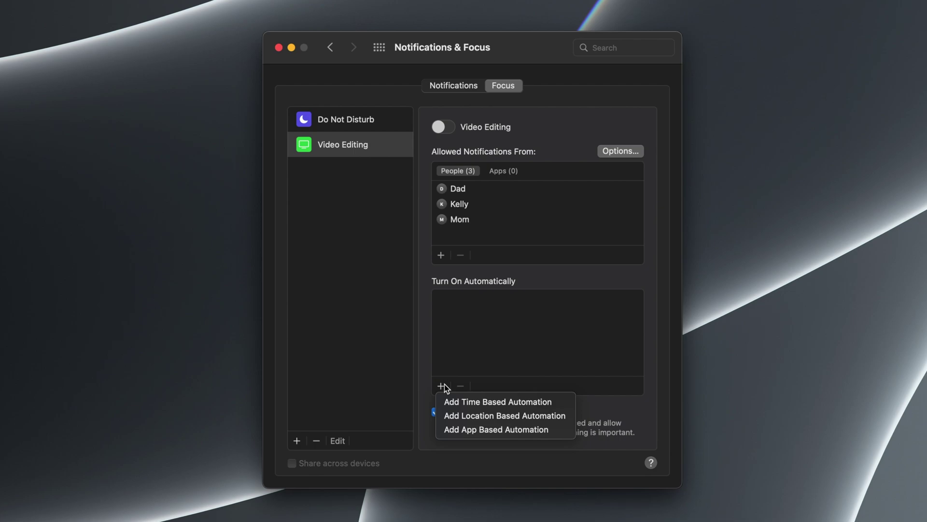
pyautogui.click(491, 402)
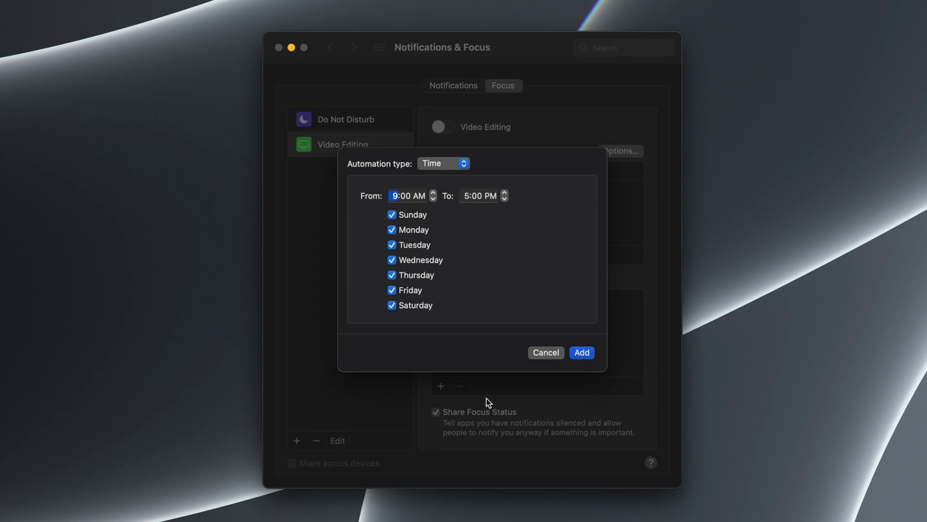
pyautogui.click(391, 274)
pyautogui.click(392, 260)
pyautogui.click(392, 245)
pyautogui.click(392, 230)
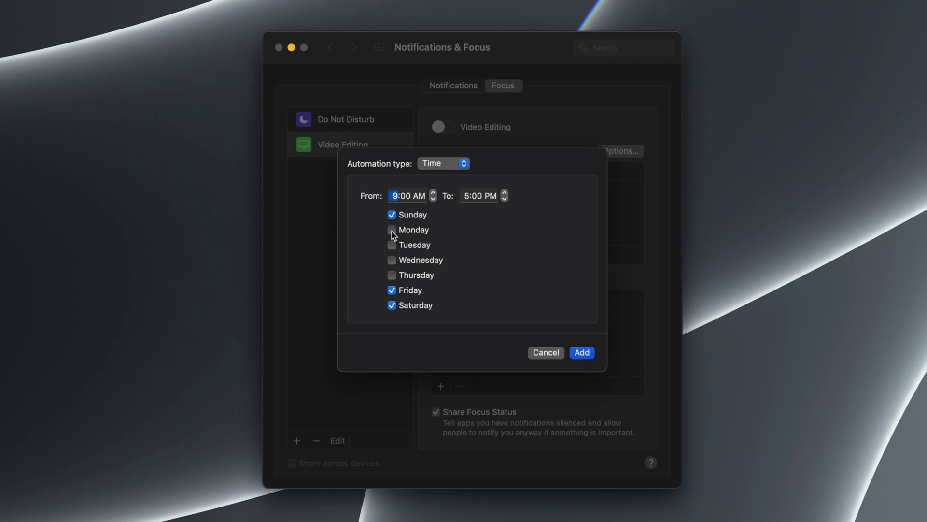
pyautogui.click(433, 193)
pyautogui.click(433, 194)
pyautogui.click(503, 199)
pyautogui.click(504, 199)
pyautogui.click(581, 354)
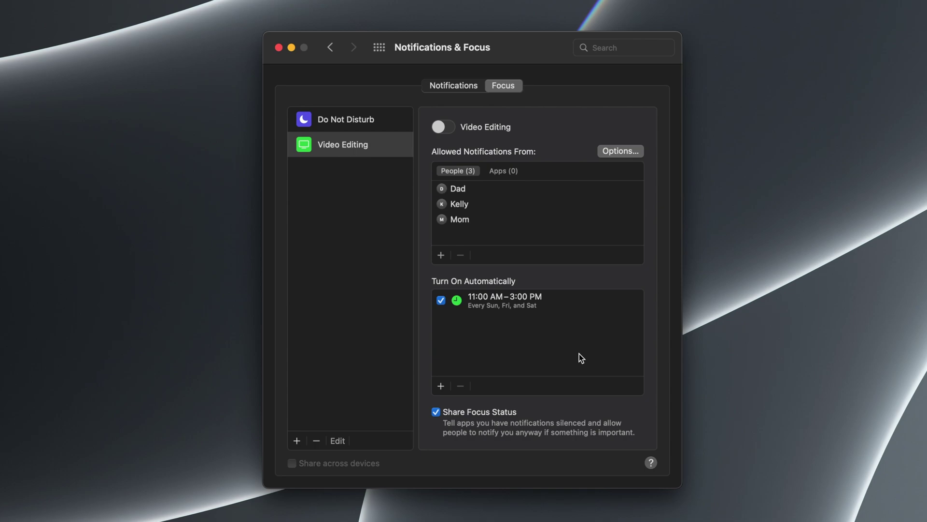
# - Add a location automation that turns Video Editing on at Black Forest
pyautogui.click(442, 386)
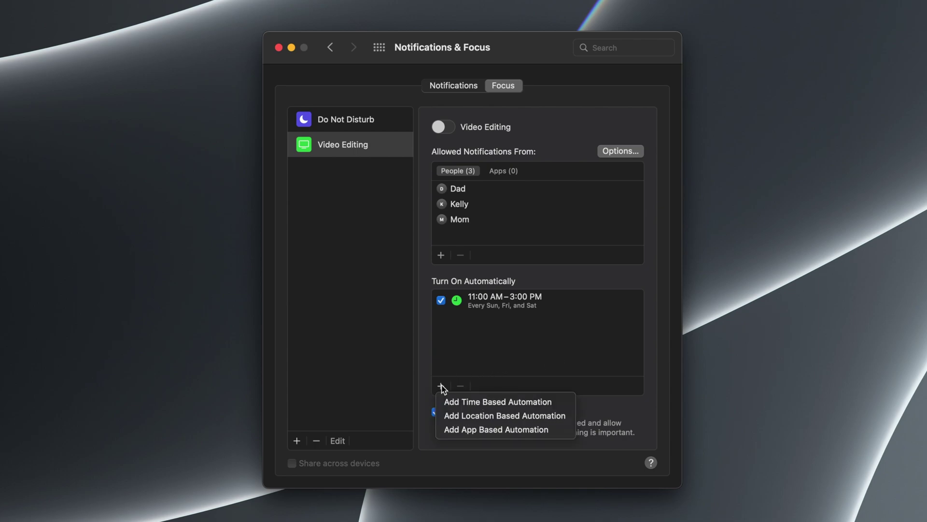
pyautogui.click(495, 416)
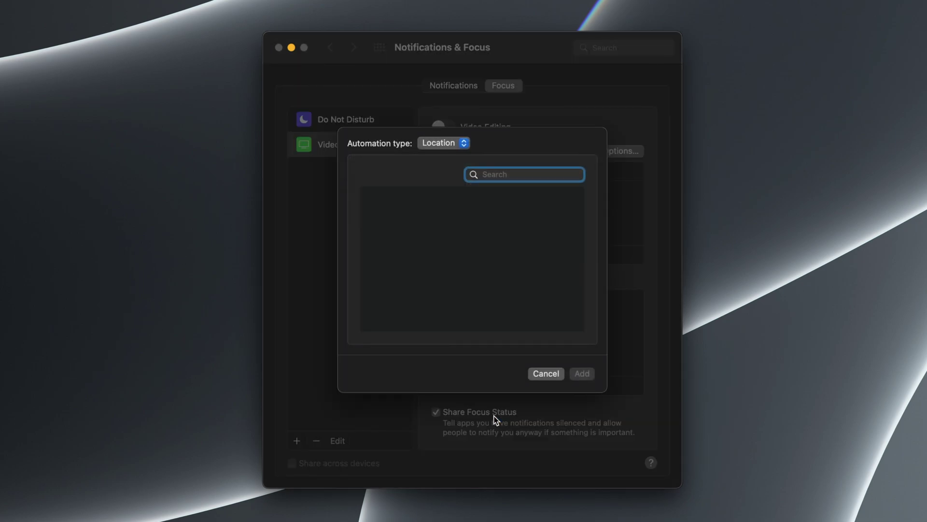
pyautogui.write('black forest')
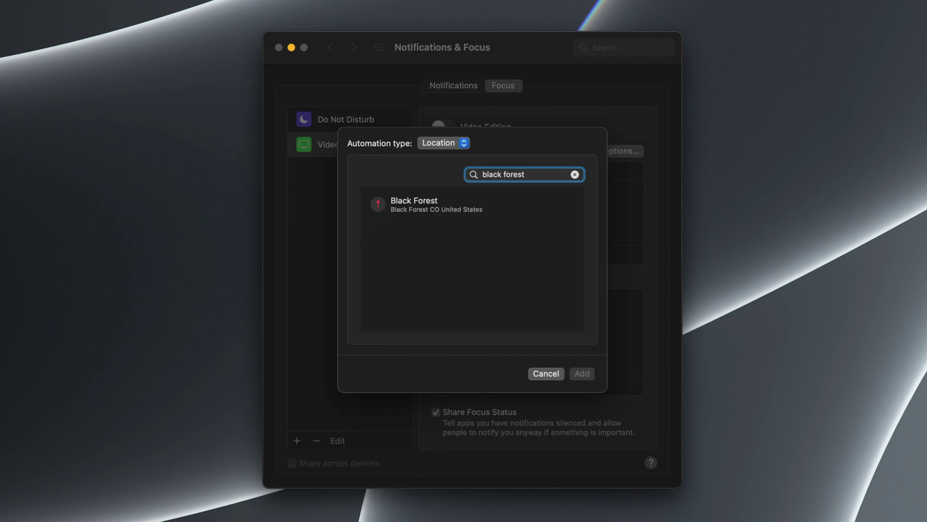
pyautogui.click(409, 205)
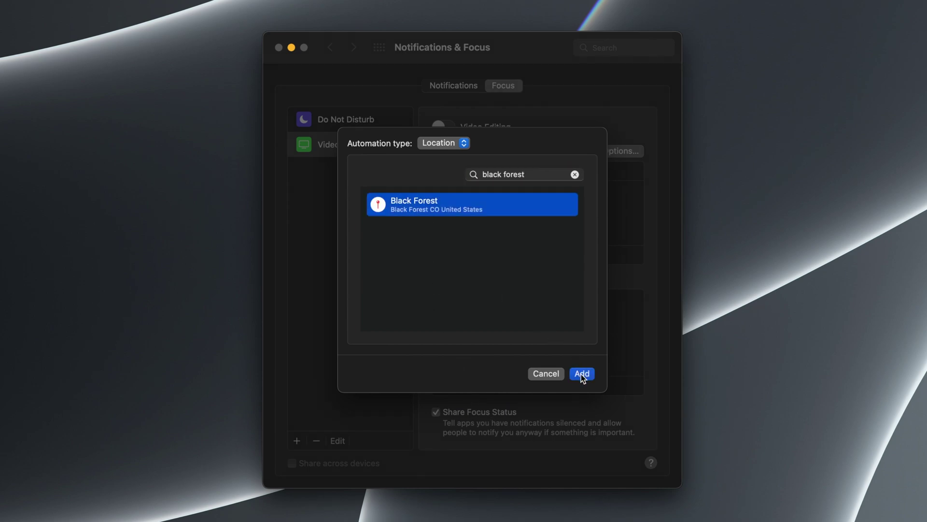
pyautogui.click(582, 374)
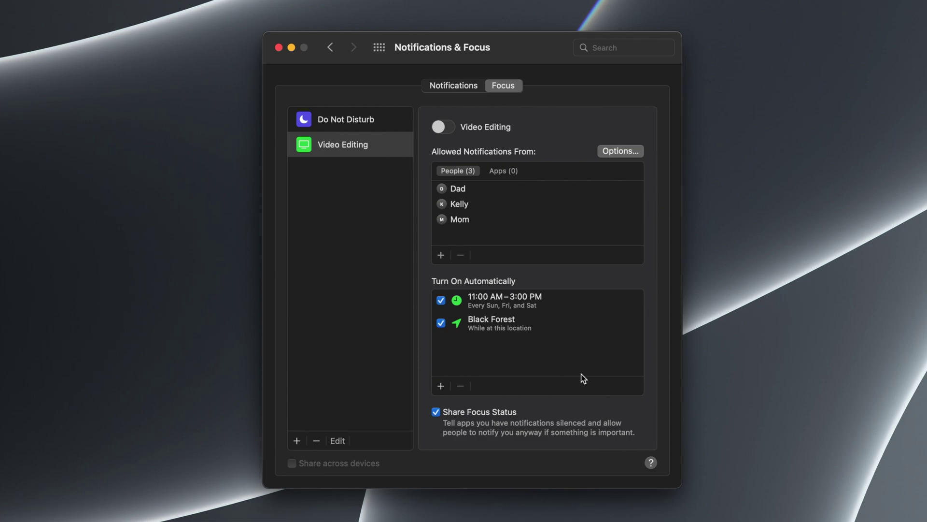
# - Add an app automation that turns Video Editing on while Final Cut Pro is used
pyautogui.click(441, 386)
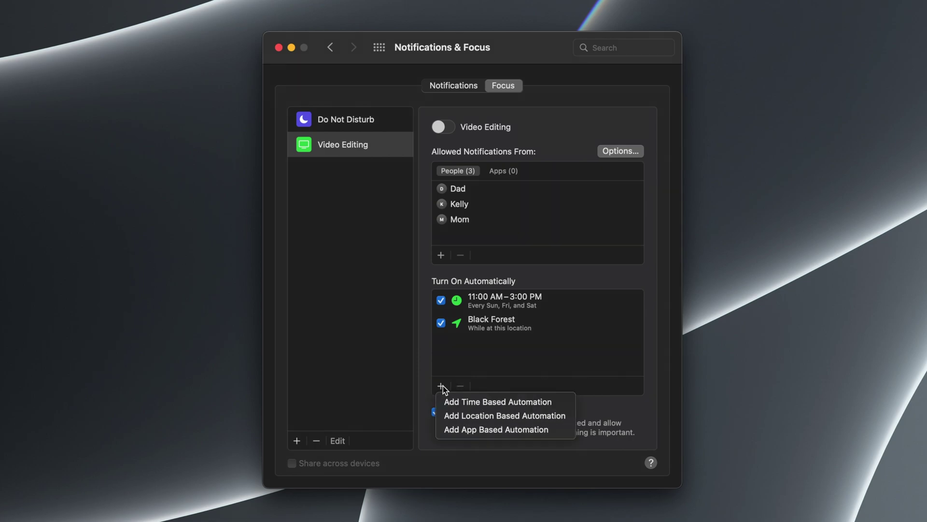
pyautogui.click(493, 430)
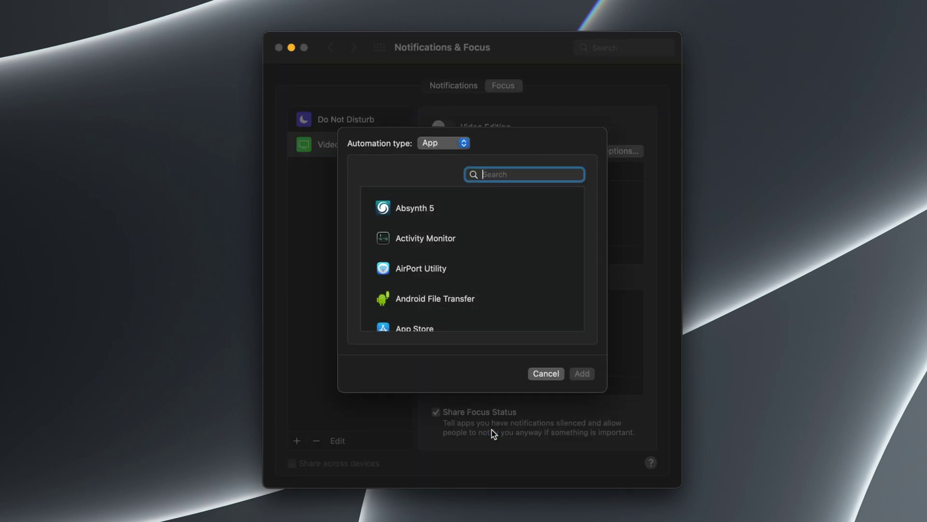
pyautogui.scroll(-10, 464, 322)
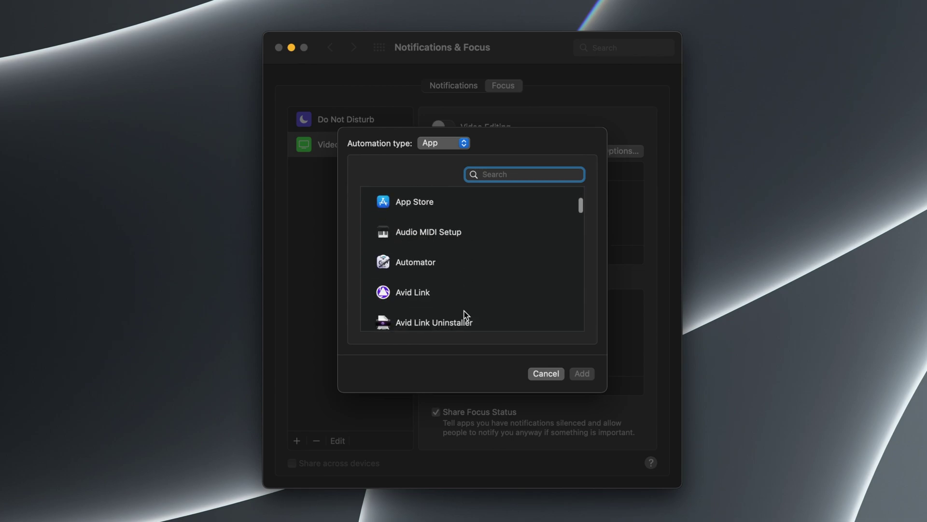
pyautogui.scroll(-10, 467, 316)
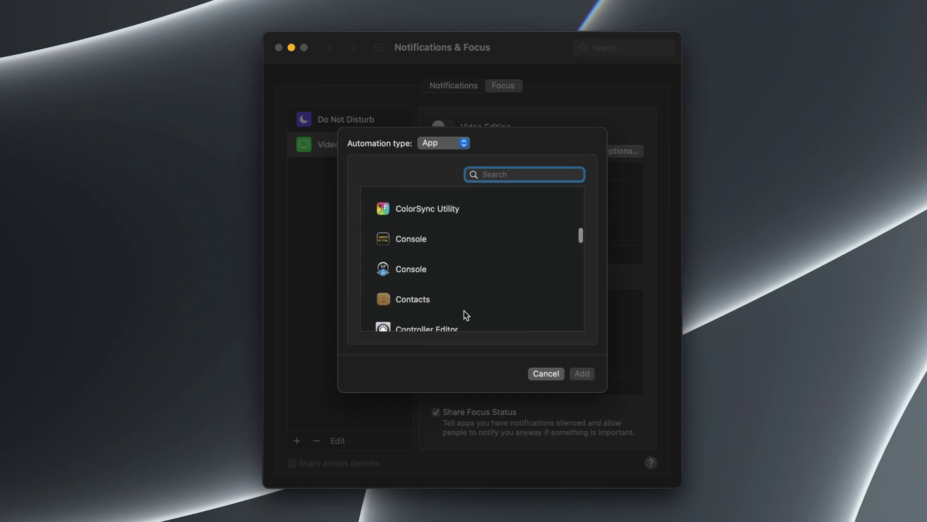
pyautogui.scroll(-2, 466, 316)
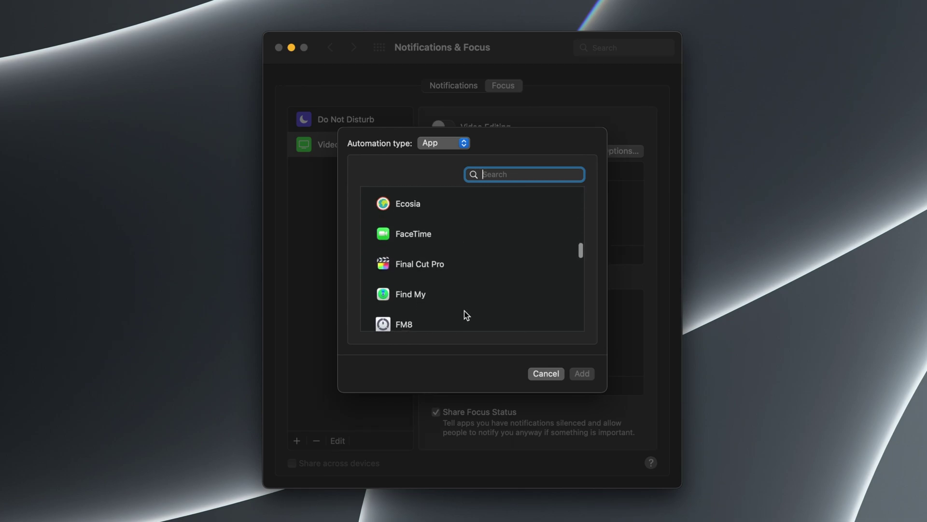
pyautogui.click(416, 263)
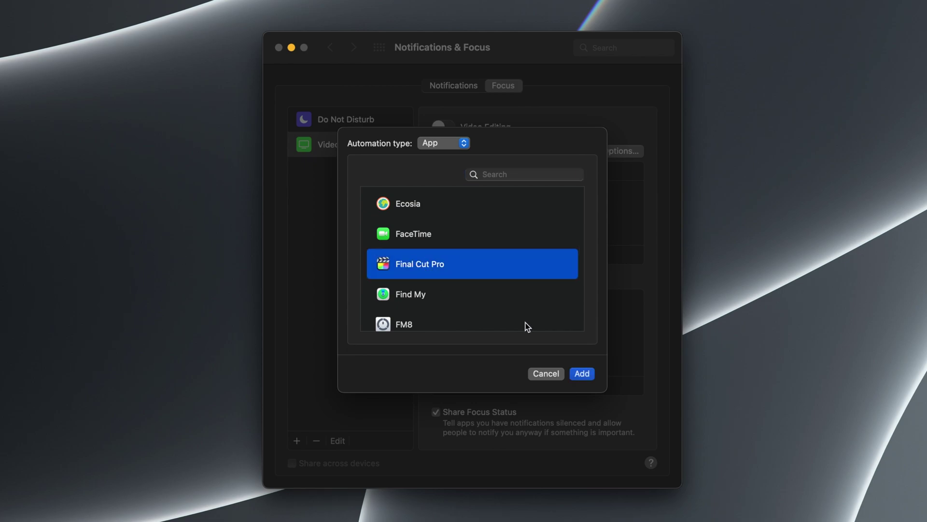
pyautogui.click(582, 375)
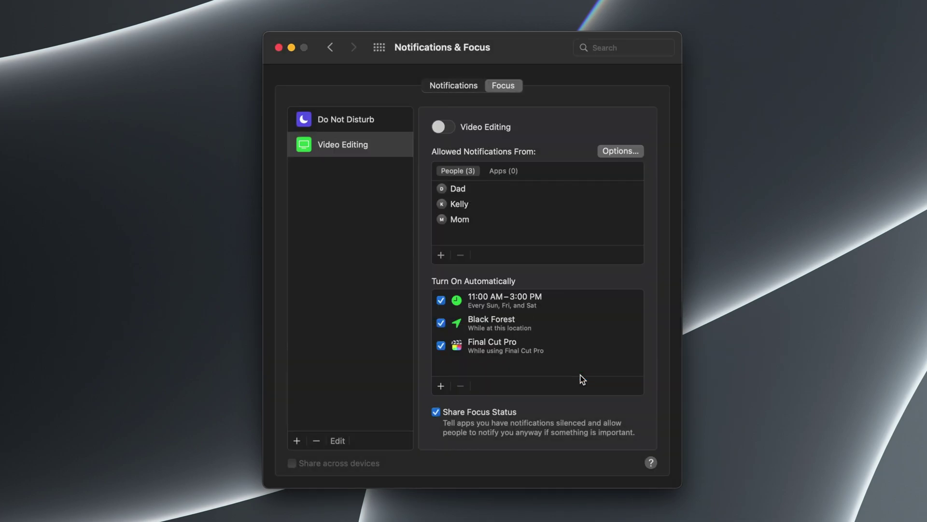
# - Switch off the 11:00 AM–3:00 PM schedule and Black Forest automations
pyautogui.click(488, 304)
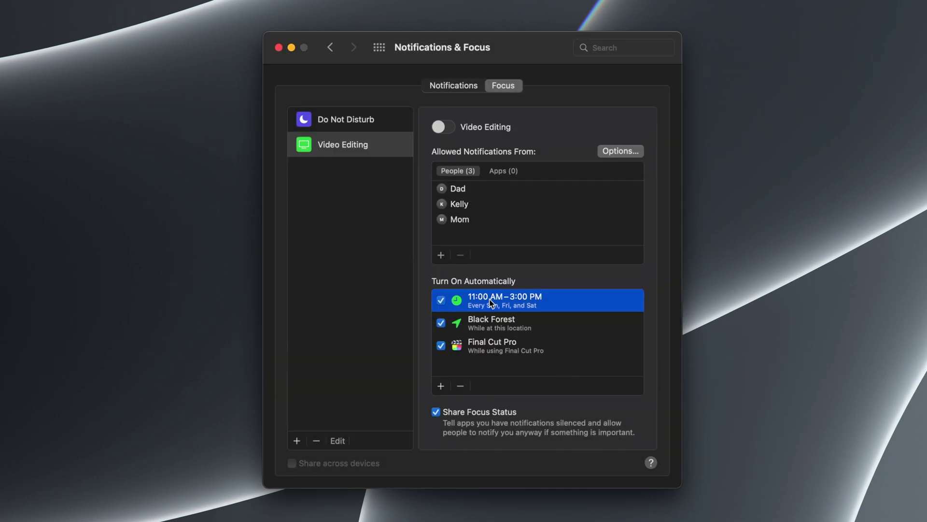
pyautogui.click(441, 301)
pyautogui.click(441, 322)
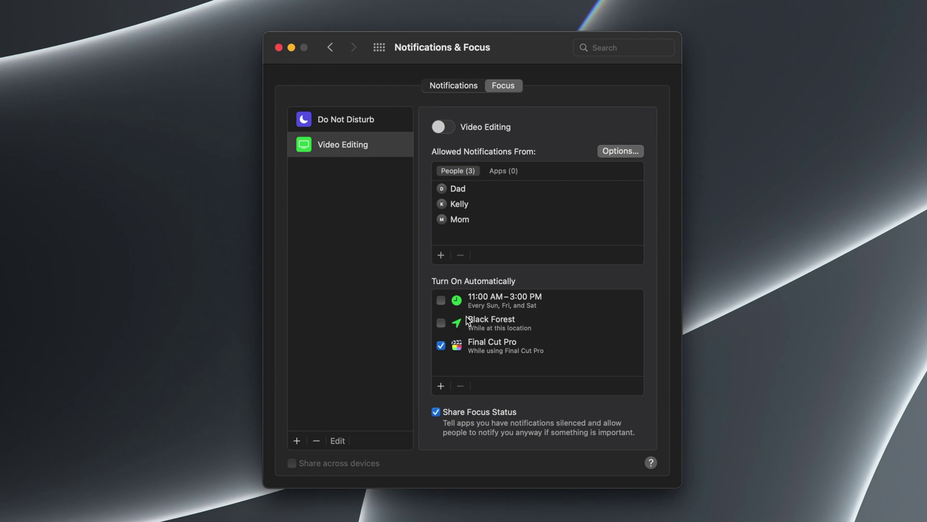
# - Delete the 11:00 AM–3:00 PM schedule and Black Forest automations, leaving only Final Cut Pro
pyautogui.click(482, 304)
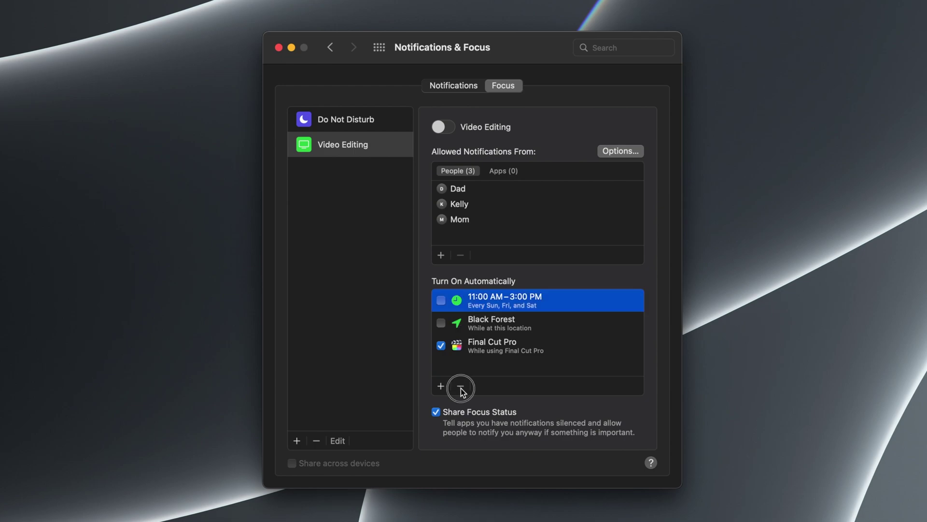
pyautogui.click(461, 386)
pyautogui.click(481, 300)
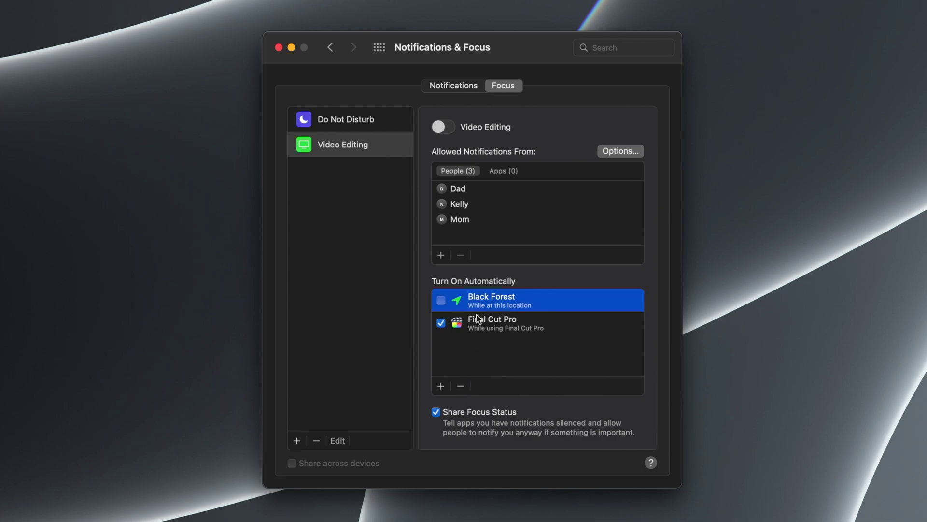
pyautogui.click(462, 387)
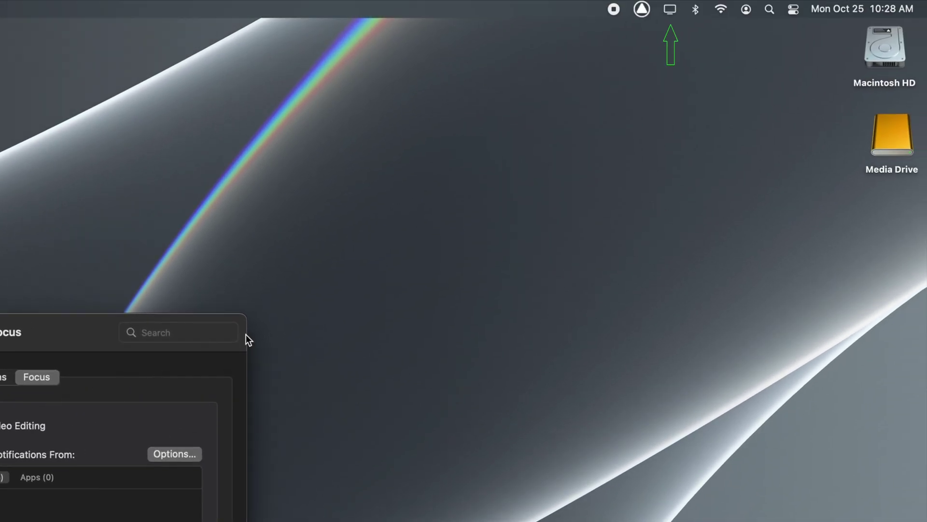
# - Turn Video Editing off from the menu bar Focus menu, then back on in Control Center
pyautogui.click(669, 10)
pyautogui.click(675, 95)
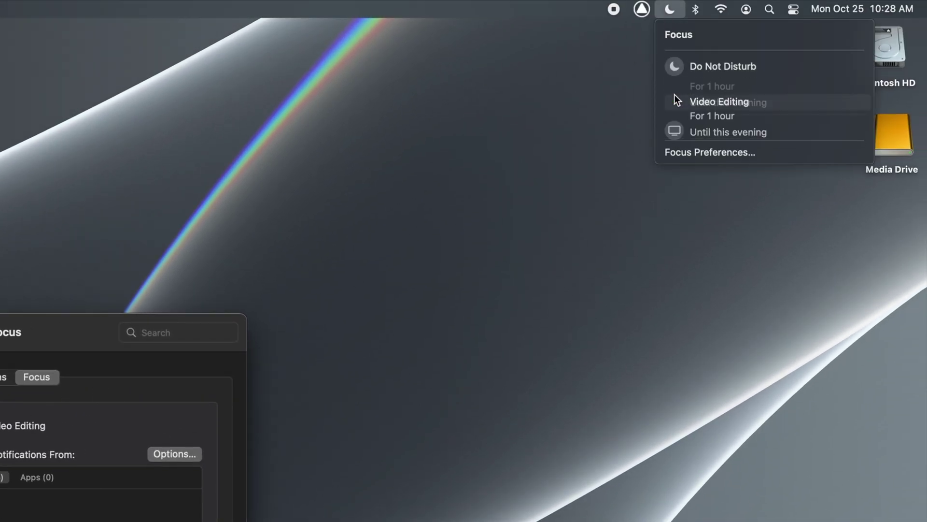
pyautogui.click(794, 9)
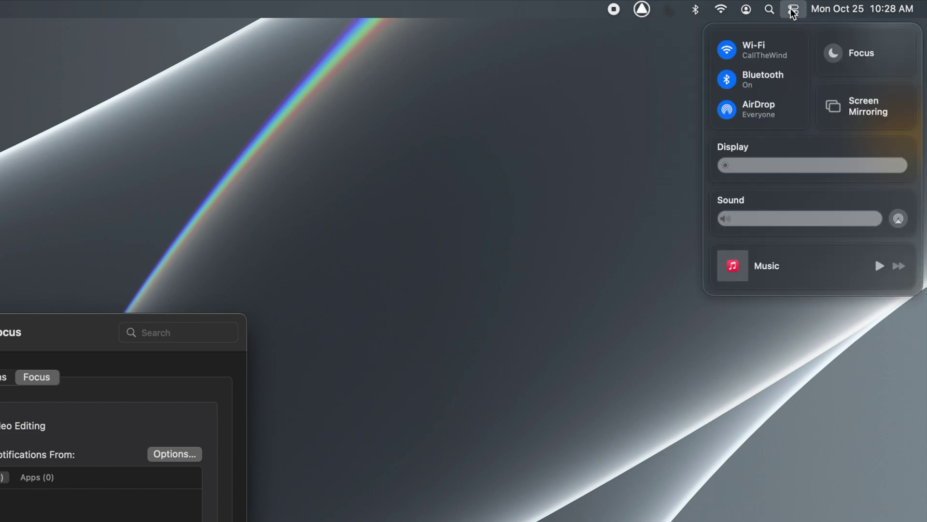
pyautogui.click(854, 55)
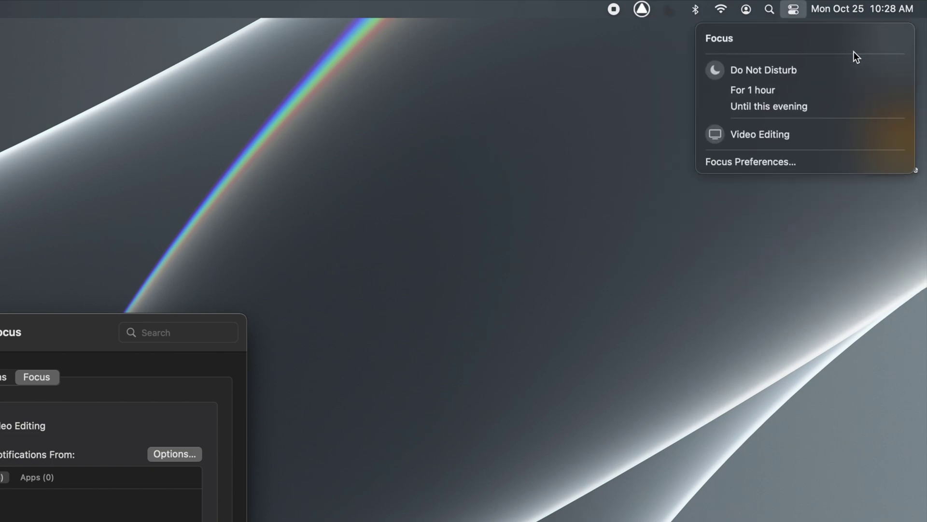
pyautogui.click(718, 134)
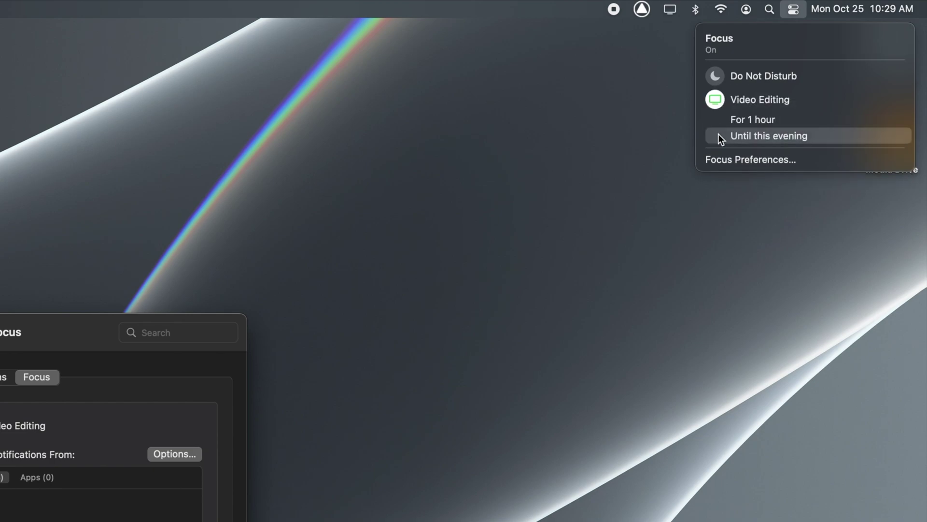